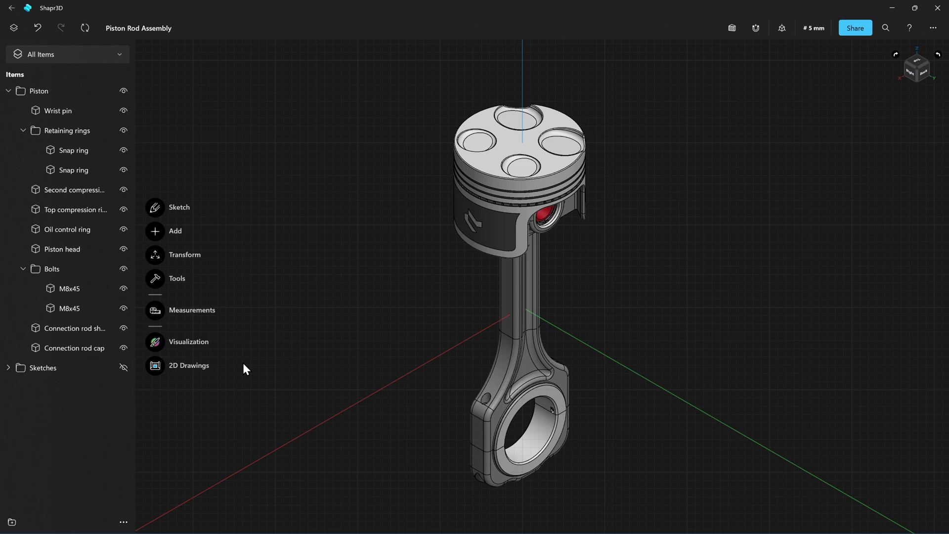
Switch to rendered view, glance at the Piston Assembly drawing, and return to the 3D model.
{"action": "left_click", "coordinate": [156, 341]}
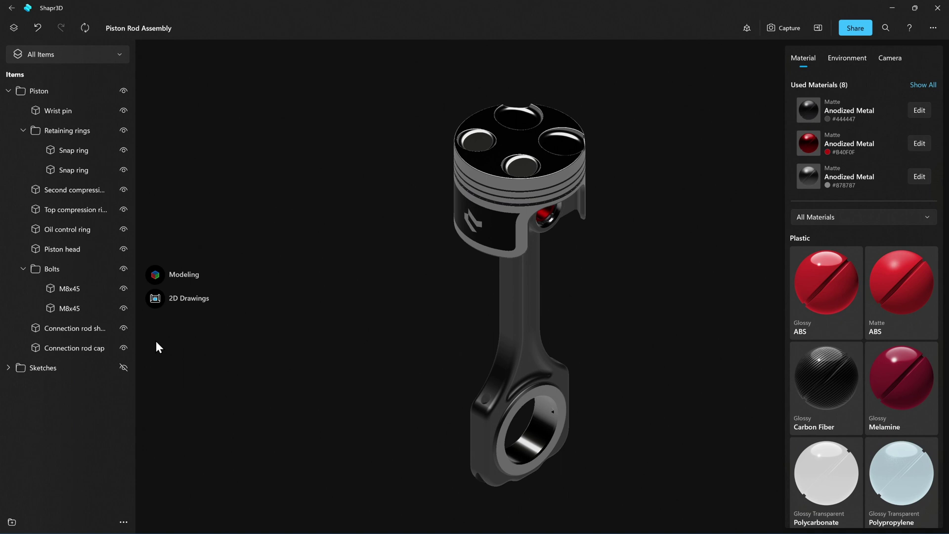
{"action": "left_click", "coordinate": [155, 296]}
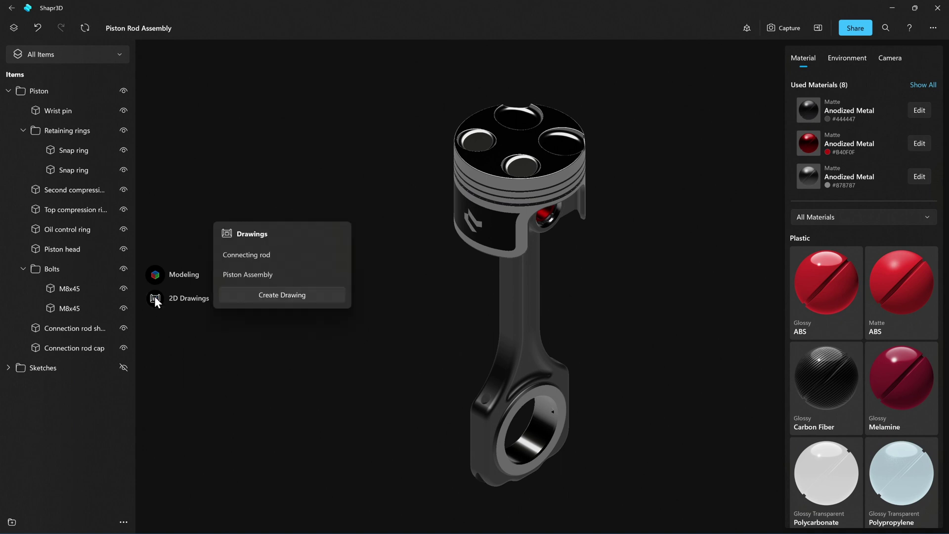
{"action": "left_click", "coordinate": [235, 272]}
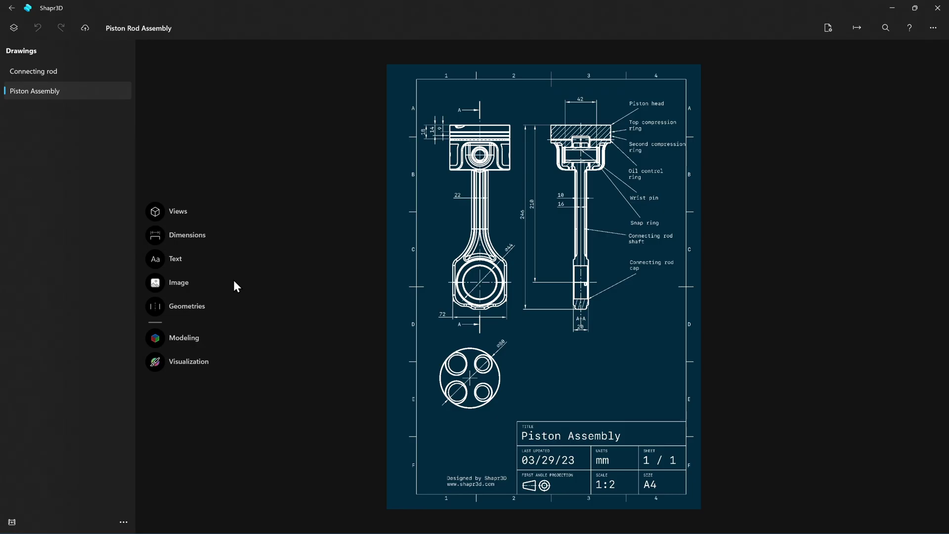
{"action": "left_click", "coordinate": [155, 339]}
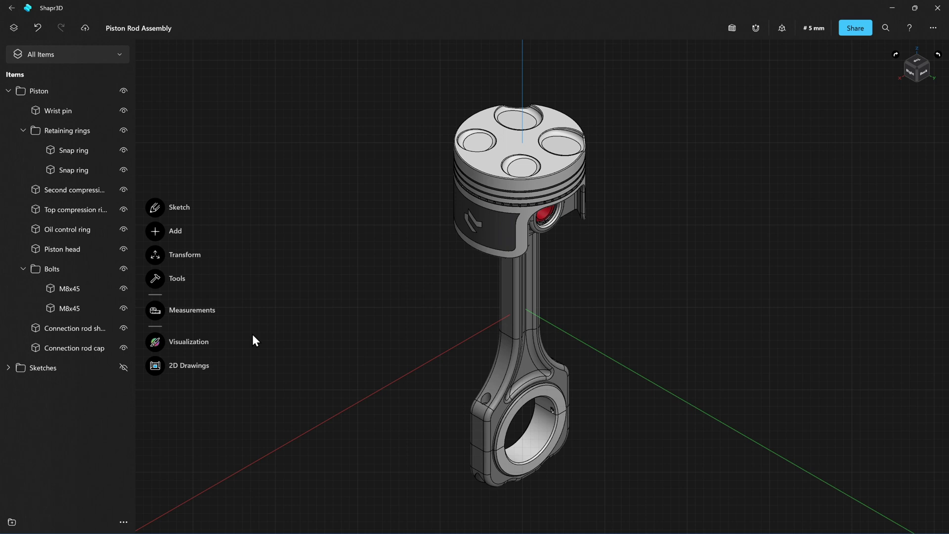
Render the piston with a Transparent environment and capture it over the existing piston.png.
{"action": "left_click", "coordinate": [154, 342]}
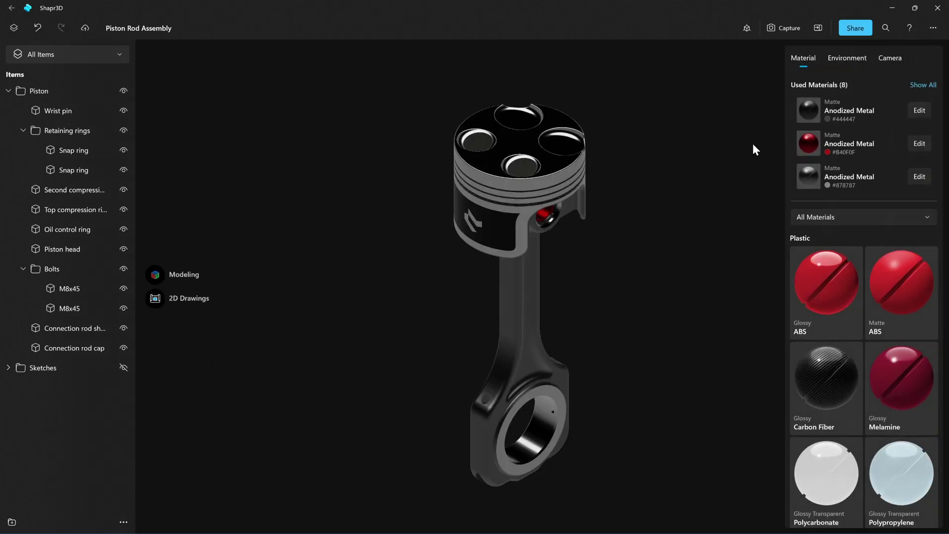
{"action": "left_click", "coordinate": [840, 53]}
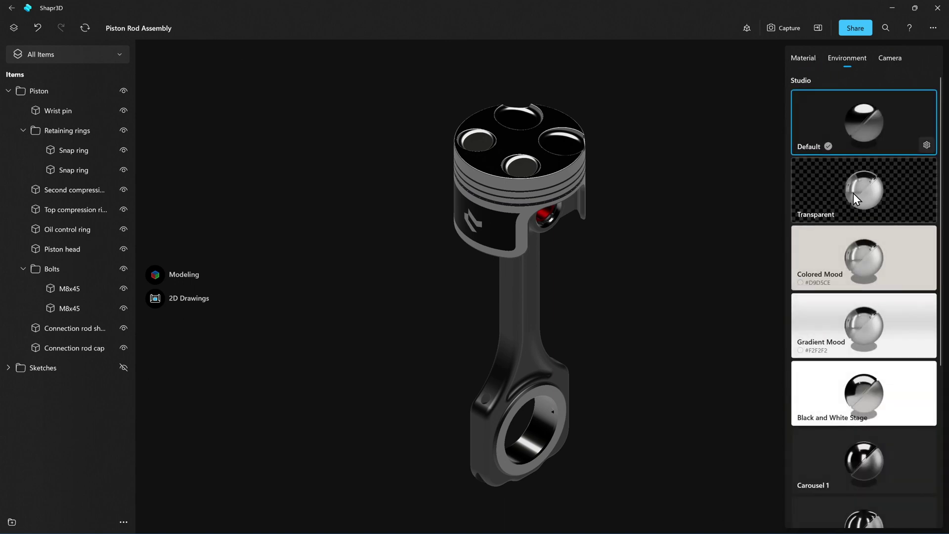
{"action": "left_click", "coordinate": [853, 193]}
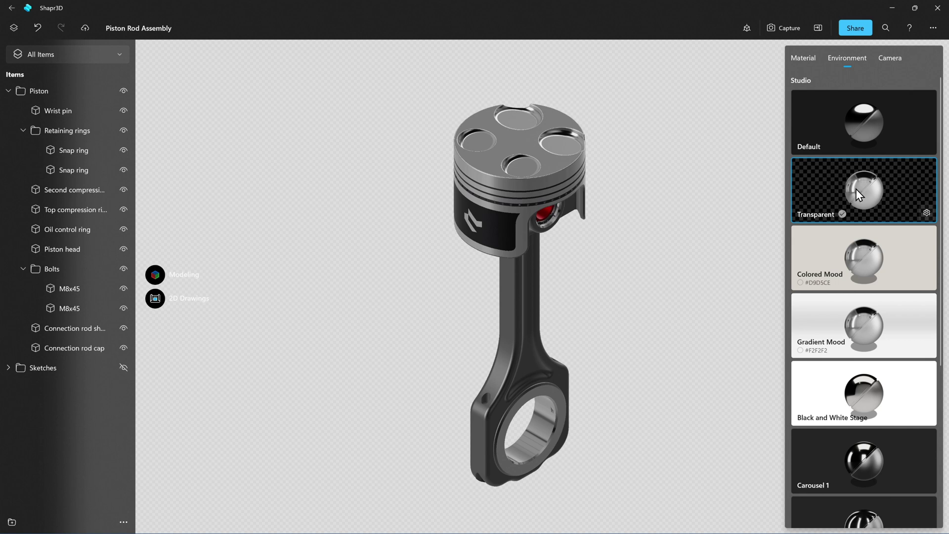
{"action": "left_click", "coordinate": [787, 23]}
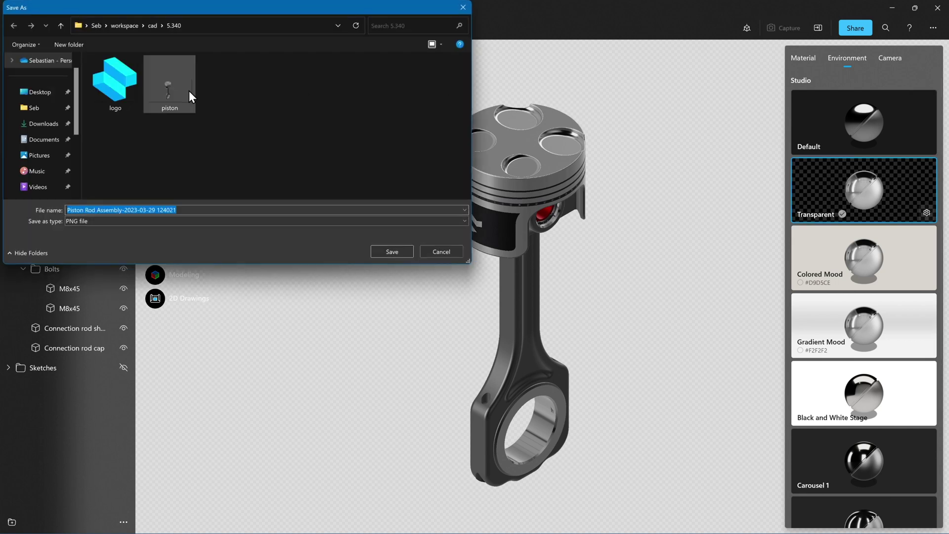
{"action": "left_click", "coordinate": [190, 90]}
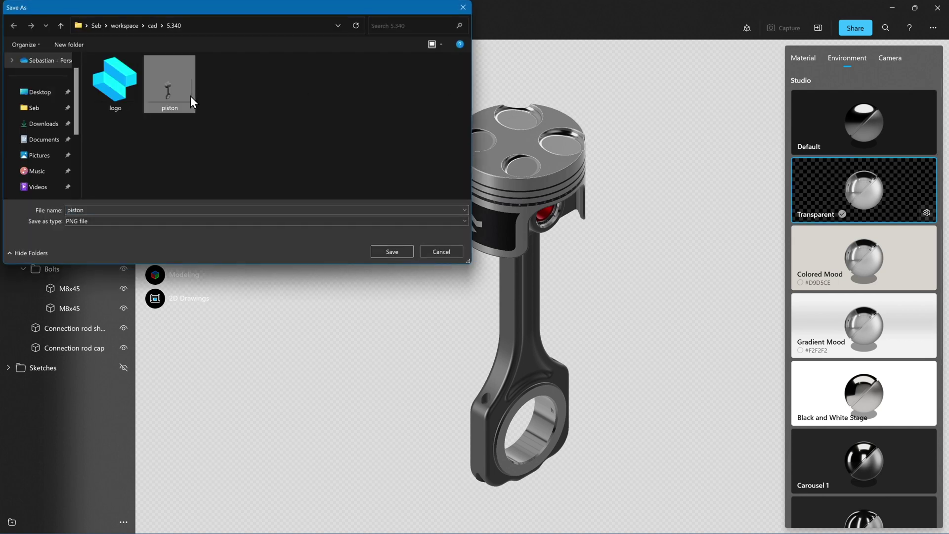
{"action": "left_click", "coordinate": [402, 245]}
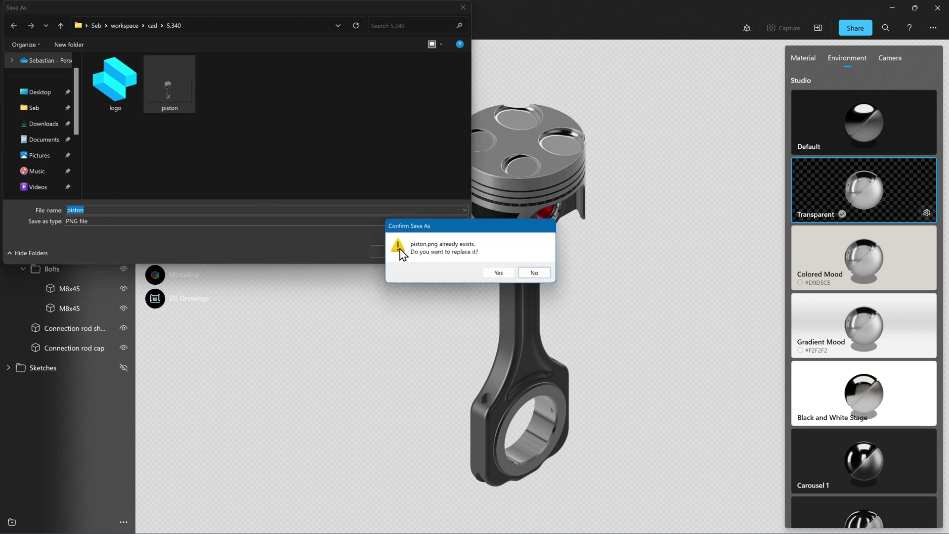
{"action": "left_click", "coordinate": [492, 270]}
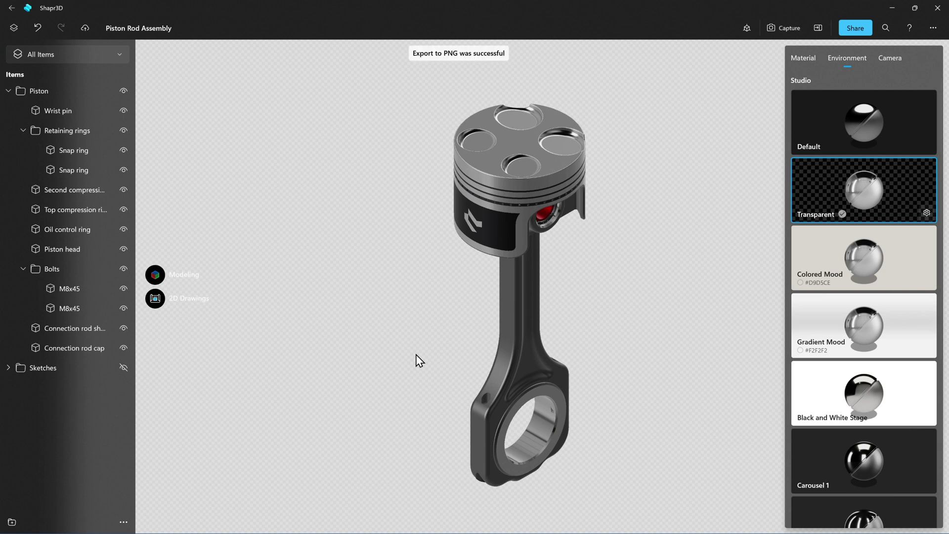
Open the Piston Assembly drawing and insert the logo, shrunk beside the 'Designed by Shapr3D' text.
{"action": "left_click", "coordinate": [156, 298]}
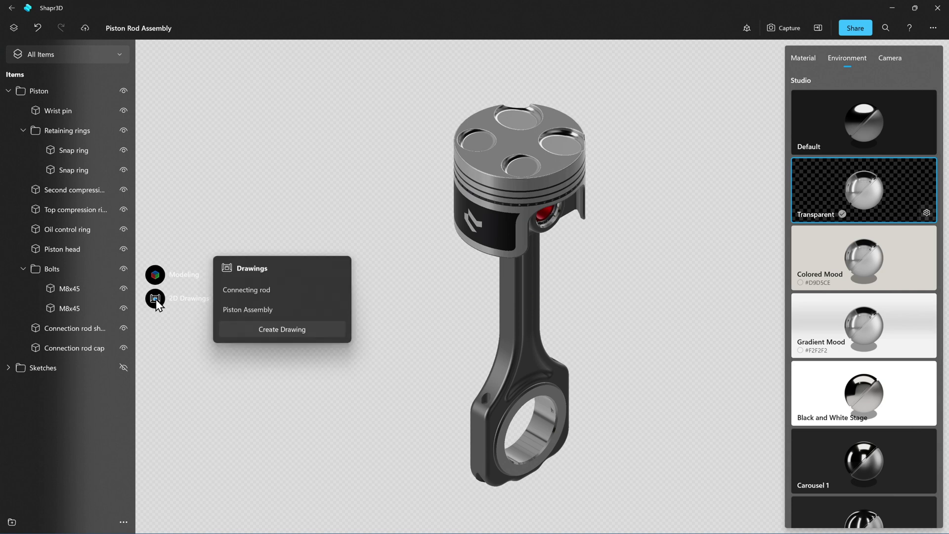
{"action": "left_click", "coordinate": [252, 307]}
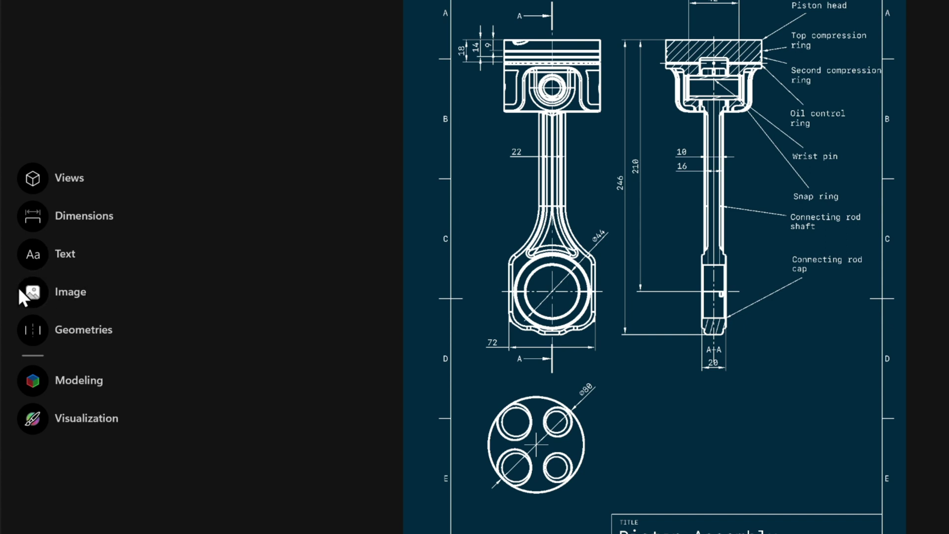
{"action": "left_click", "coordinate": [33, 291]}
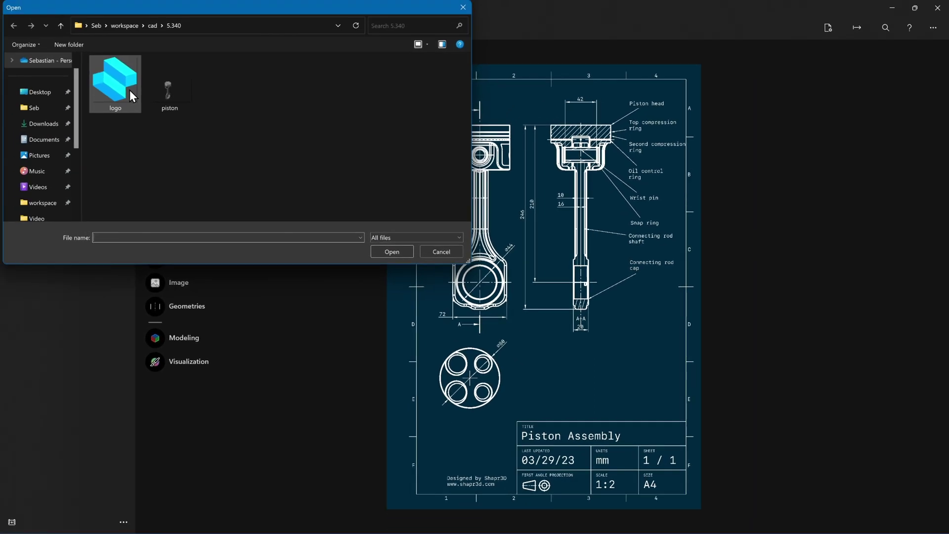
{"action": "double_click", "coordinate": [130, 90]}
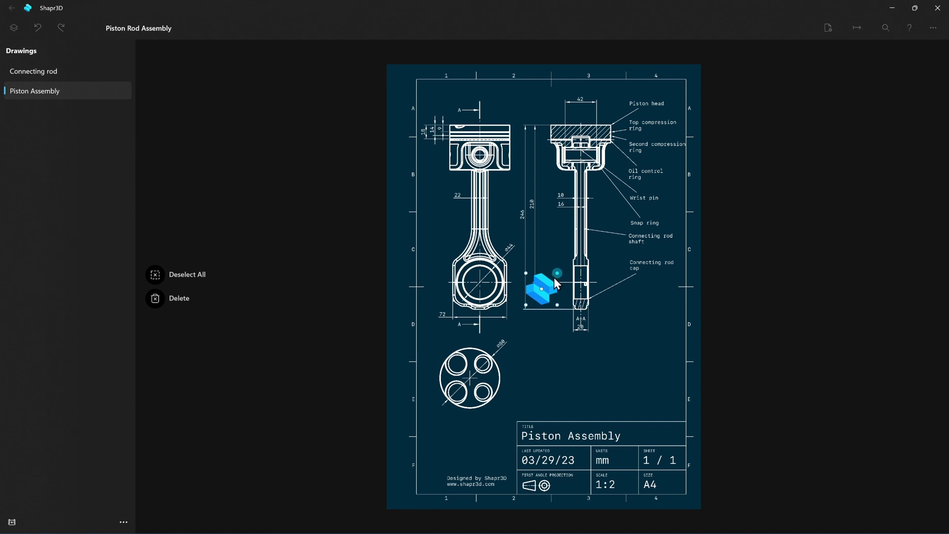
{"action": "left_click_drag", "start_coordinate": [560, 269], "coordinate": [440, 471]}
{"action": "scroll", "coordinate": [445, 474], "scroll_direction": "up", "scroll_amount": 3}
{"action": "scroll", "coordinate": [453, 498], "scroll_direction": "up", "scroll_amount": 5}
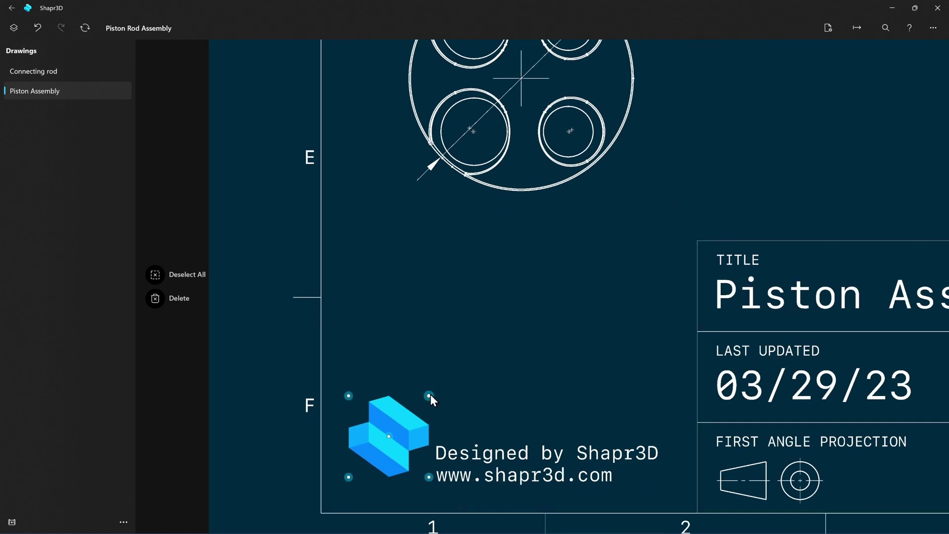
{"action": "left_click_drag", "start_coordinate": [429, 395], "coordinate": [400, 427]}
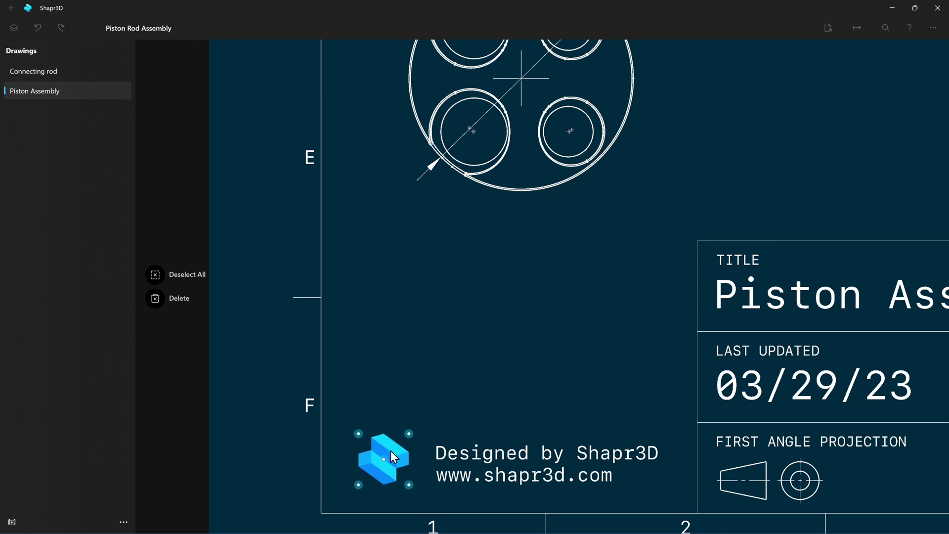
Insert the piston image, then move, enlarge and nudge it into place above the title block.
{"action": "left_click", "coordinate": [526, 357]}
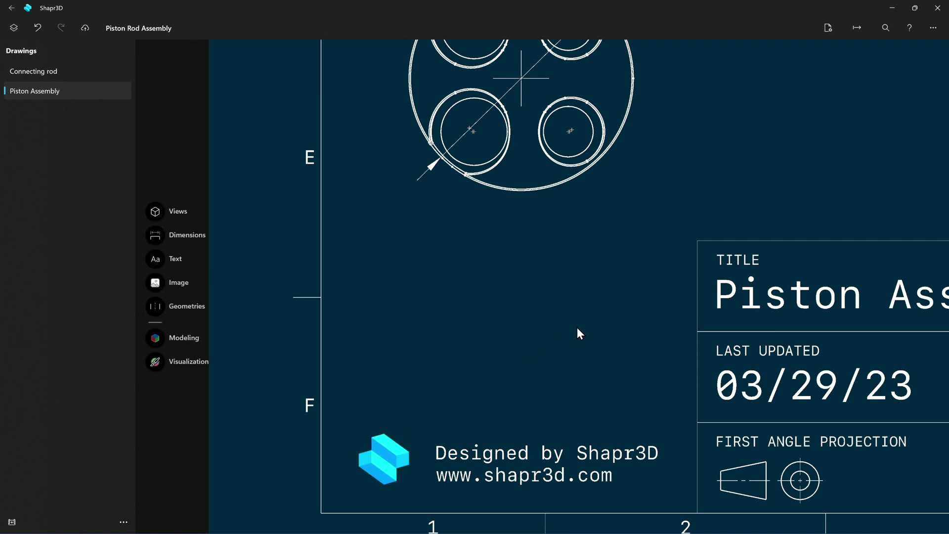
{"action": "scroll", "coordinate": [578, 335], "scroll_direction": "down", "scroll_amount": 5}
{"action": "scroll", "coordinate": [695, 260], "scroll_direction": "down", "scroll_amount": 3}
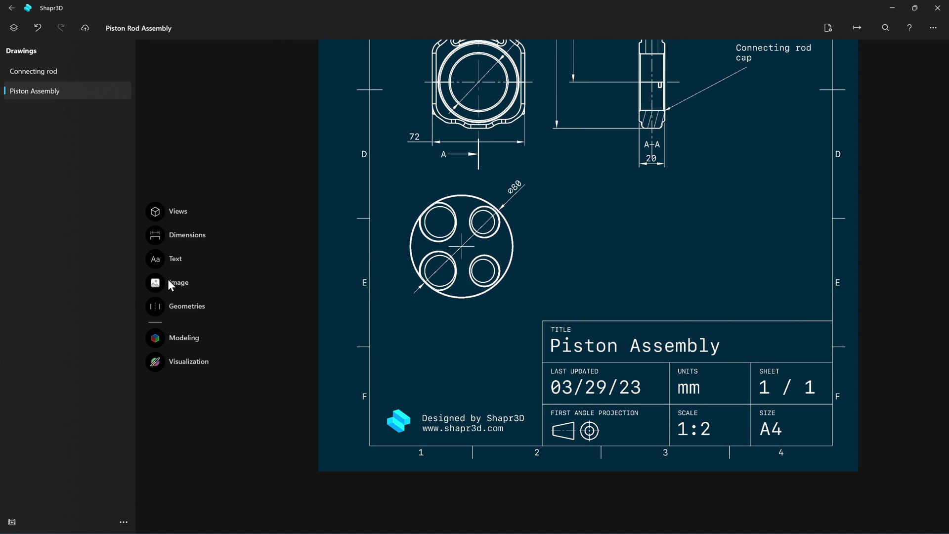
{"action": "left_click", "coordinate": [170, 284]}
{"action": "double_click", "coordinate": [158, 96]}
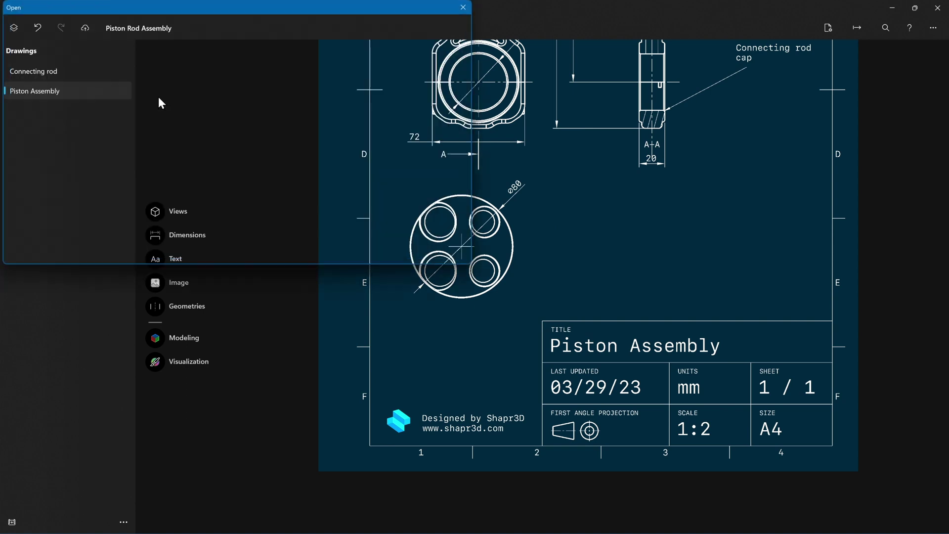
{"action": "left_click_drag", "start_coordinate": [595, 89], "coordinate": [777, 248]}
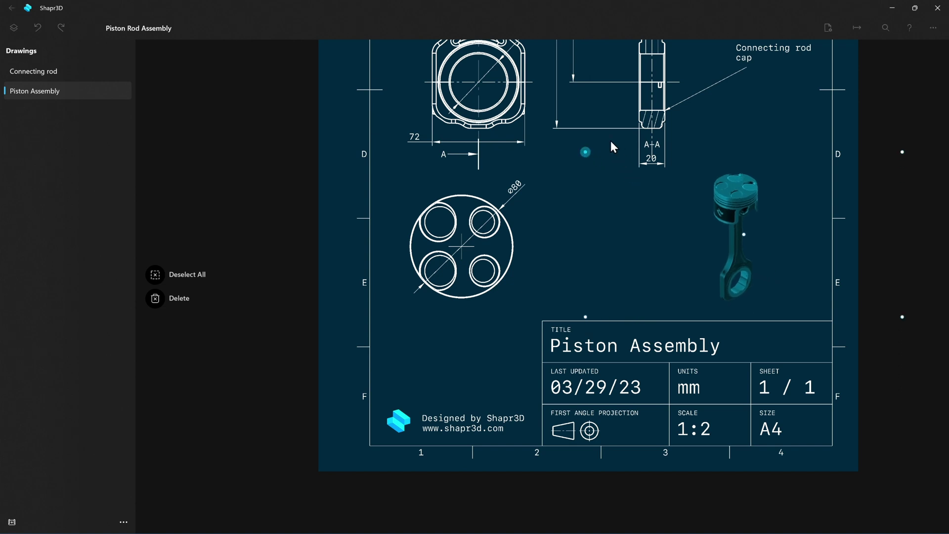
{"action": "left_click_drag", "start_coordinate": [639, 181], "coordinate": [563, 95]}
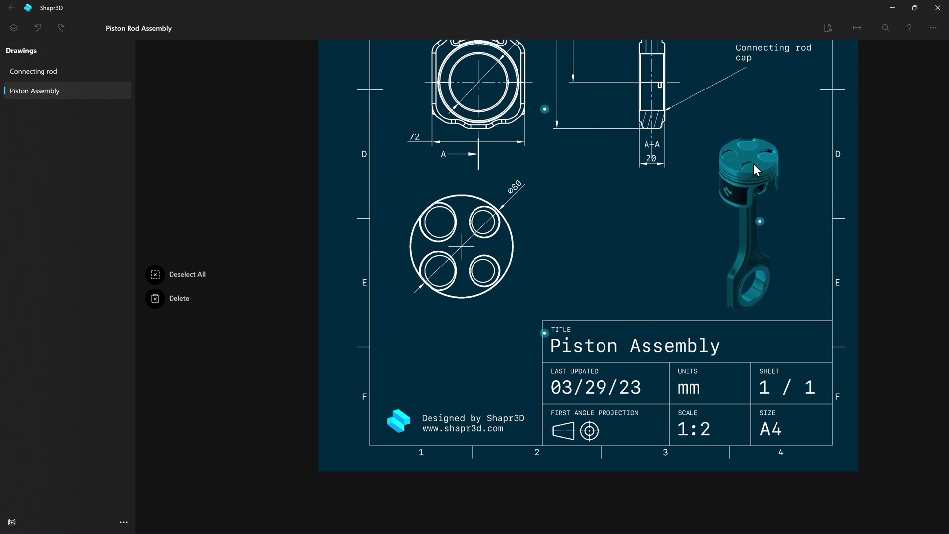
{"action": "scroll", "coordinate": [806, 197], "scroll_direction": "up", "scroll_amount": 3}
{"action": "scroll", "coordinate": [800, 192], "scroll_direction": "up", "scroll_amount": 3}
{"action": "left_click_drag", "start_coordinate": [761, 186], "coordinate": [780, 173]}
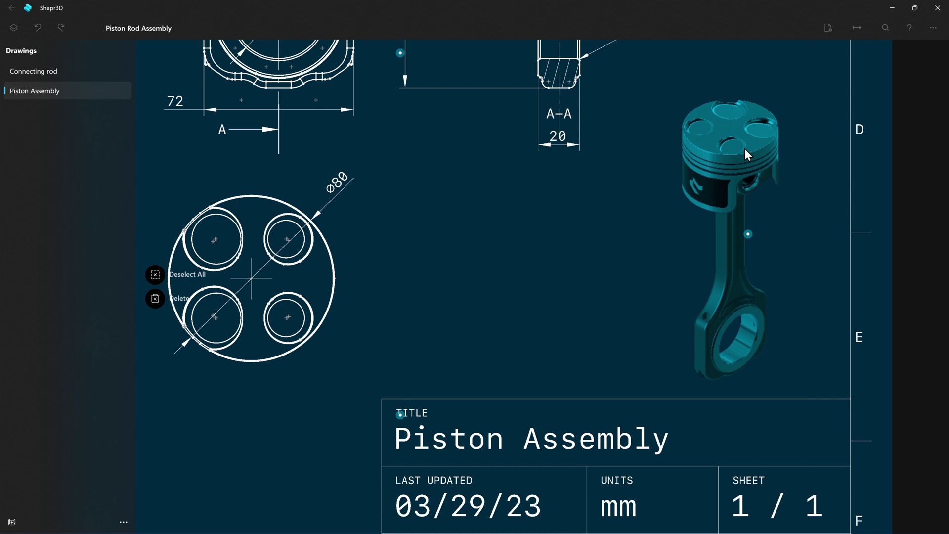
{"action": "left_click", "coordinate": [358, 178]}
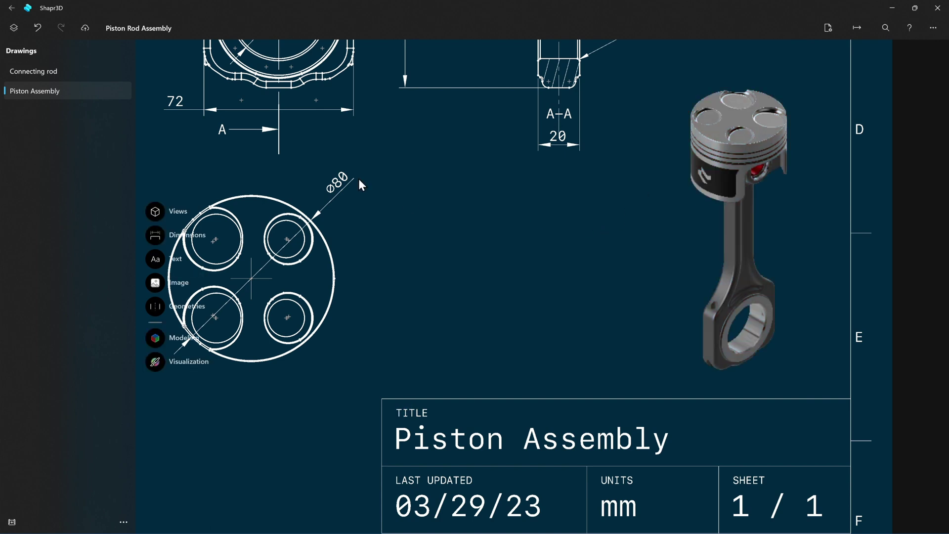
{"action": "scroll", "coordinate": [405, 198], "scroll_direction": "down", "scroll_amount": 3}
{"action": "scroll", "coordinate": [419, 218], "scroll_direction": "down", "scroll_amount": 1}
{"action": "scroll", "coordinate": [420, 220], "scroll_direction": "down", "scroll_amount": 1}
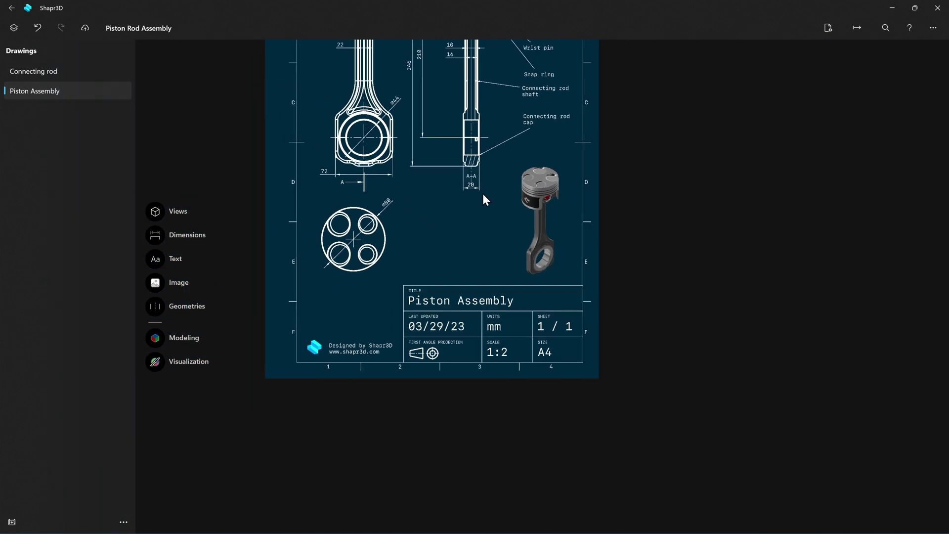
{"action": "scroll", "coordinate": [512, 285], "scroll_direction": "down", "scroll_amount": 2}
{"action": "middle_click_drag", "start_coordinate": [656, 198], "coordinate": [681, 252]}
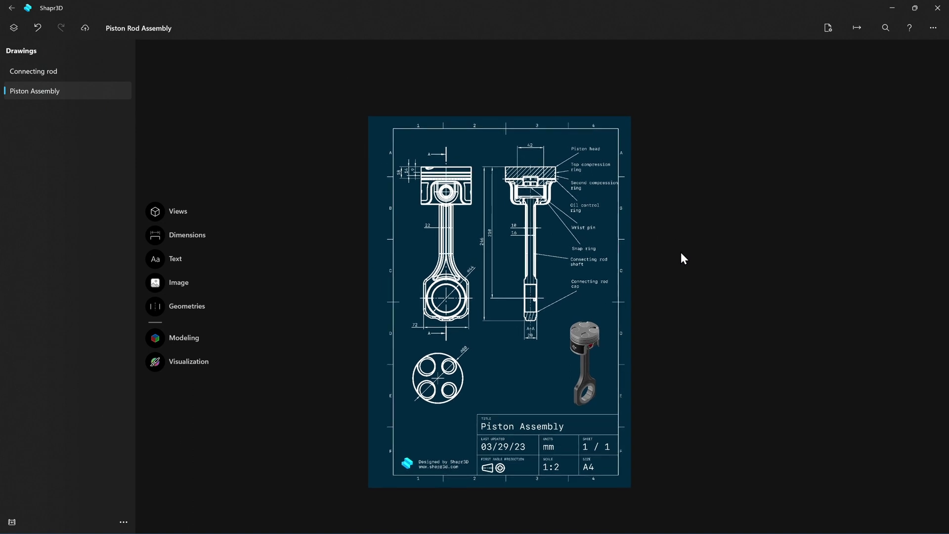